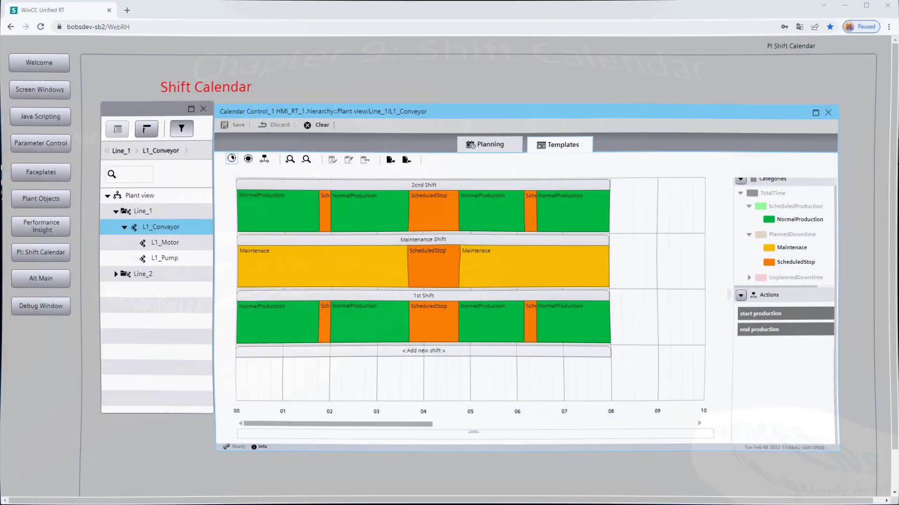
# Open the Planning grid and scroll the Days/Shifts/Categories panel to review the available entries.
pyautogui.click(497, 147)
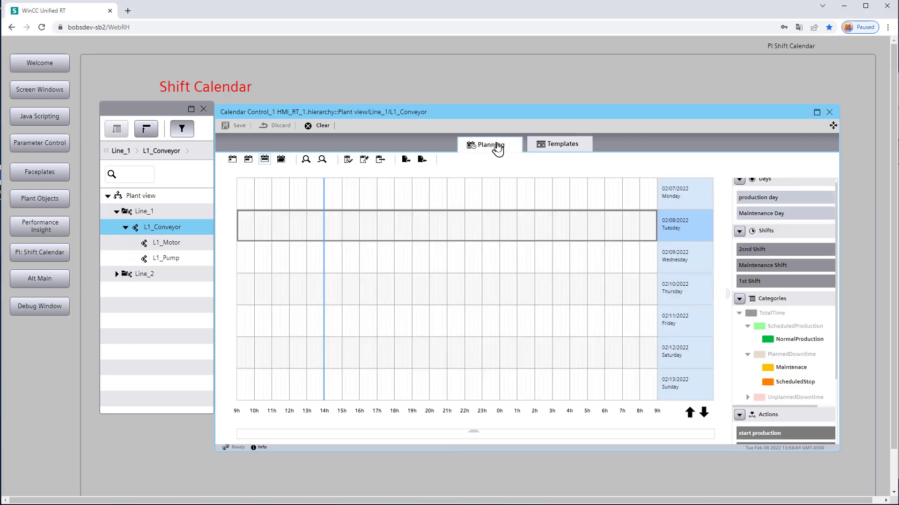
pyautogui.scroll(1, 779, 220)
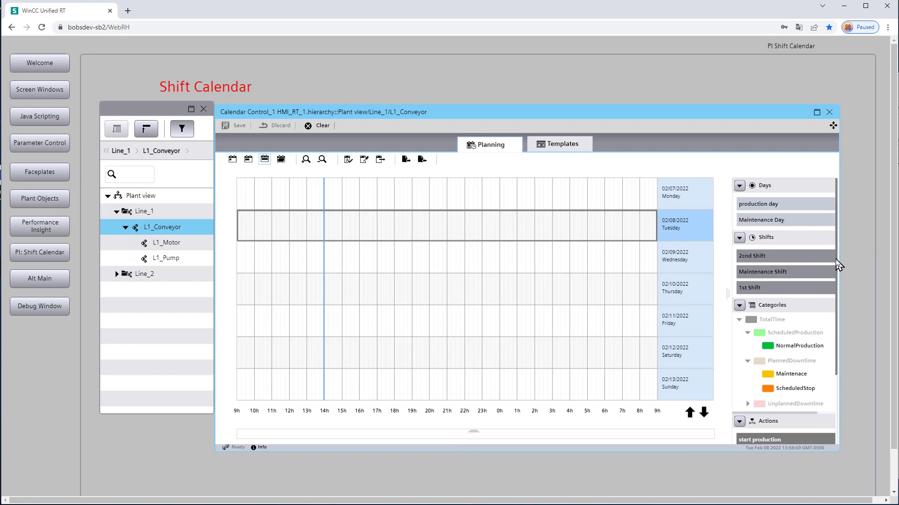
pyautogui.scroll(-2, 828, 291)
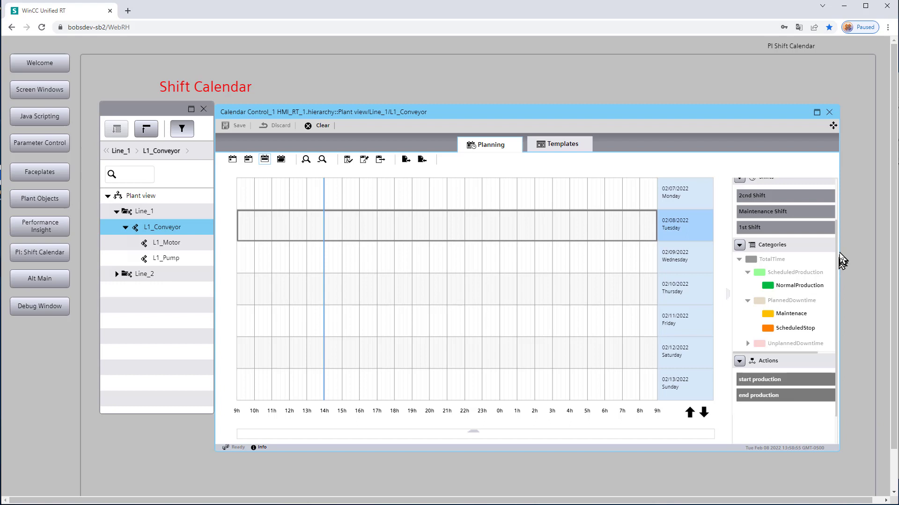
pyautogui.scroll(2, 834, 305)
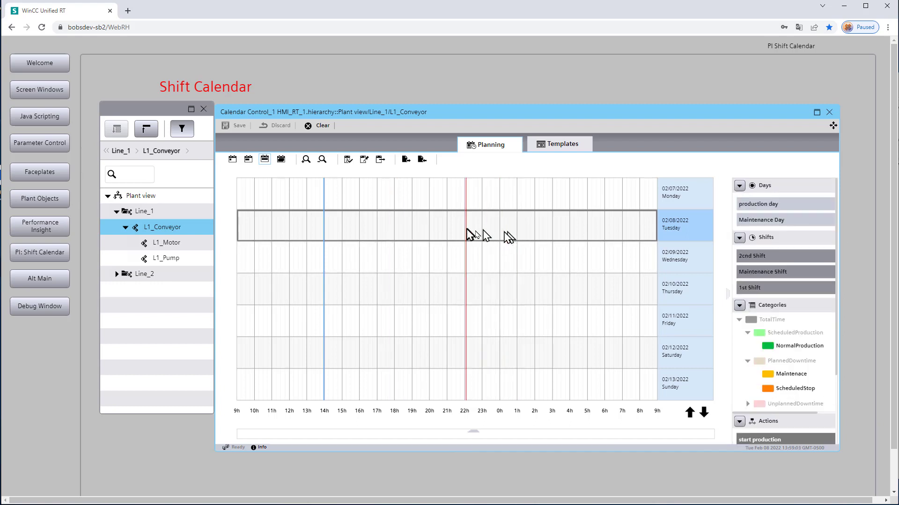
pyautogui.click(281, 160)
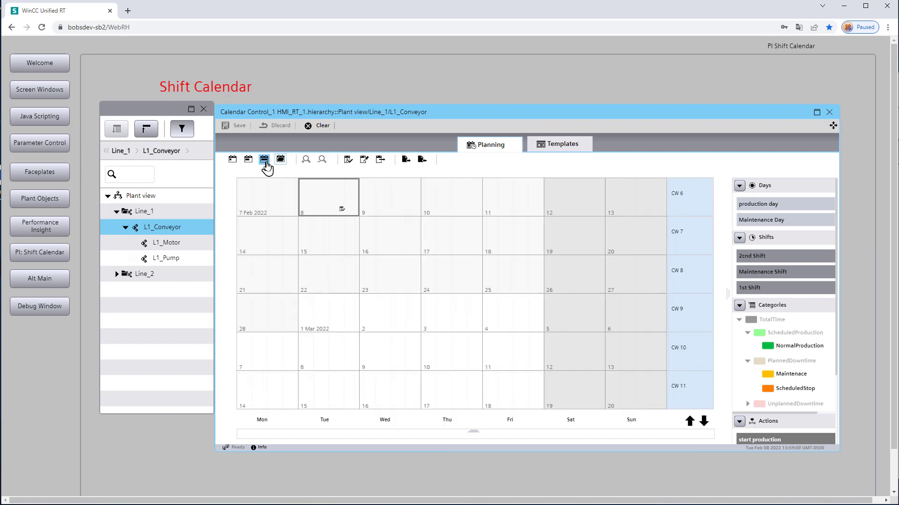
pyautogui.click(265, 160)
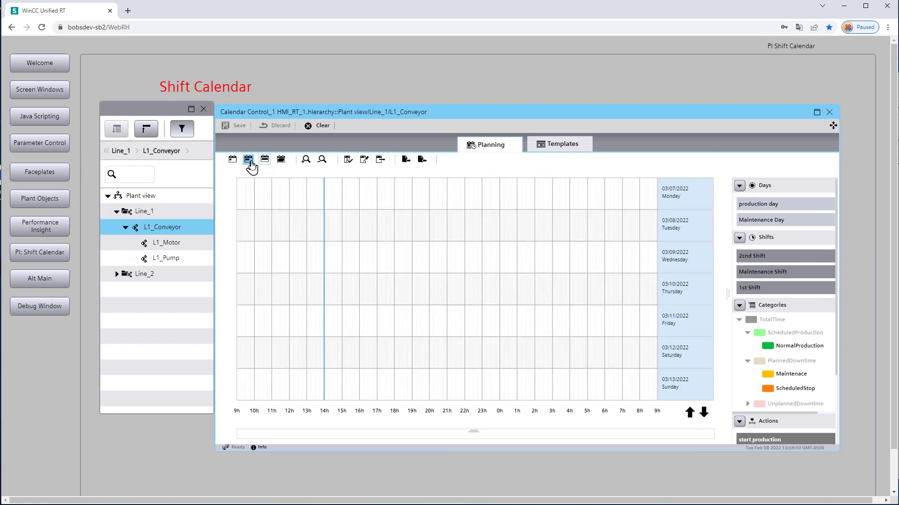
pyautogui.click(249, 160)
pyautogui.click(233, 161)
pyautogui.click(248, 160)
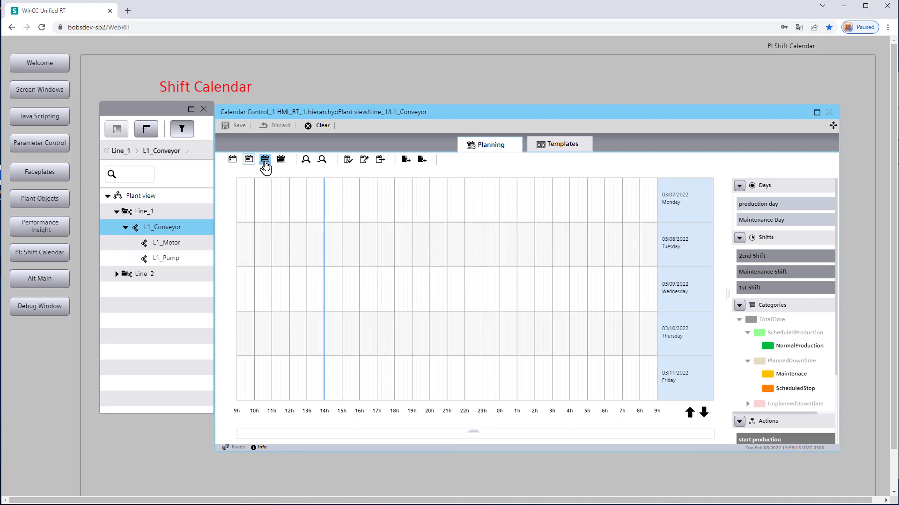
pyautogui.click(265, 160)
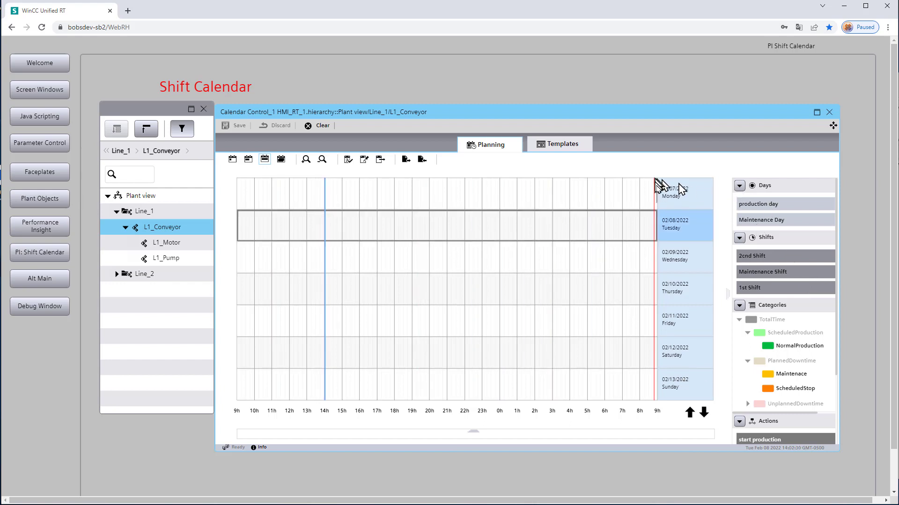
# Drop a production day onto Monday 02/07/2022 and save it.
pyautogui.moveTo(752, 208); pyautogui.dragTo(241, 197)
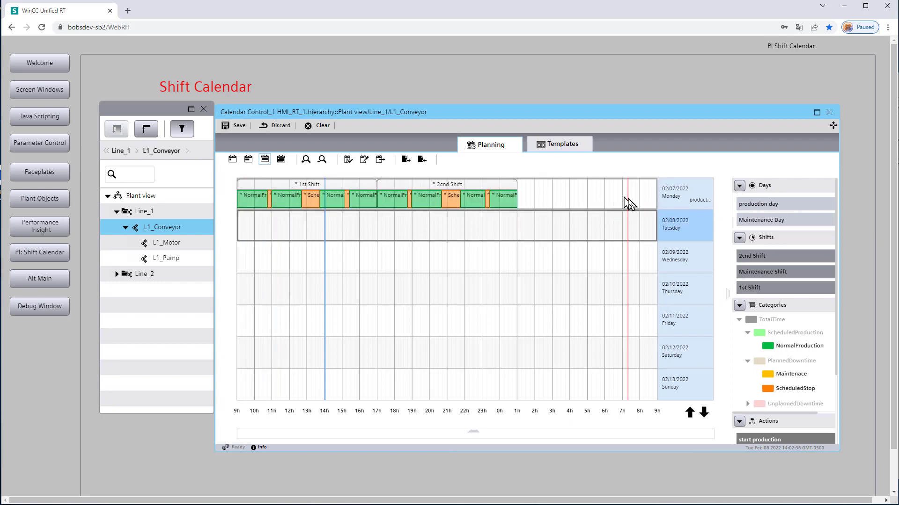
pyautogui.click(235, 126)
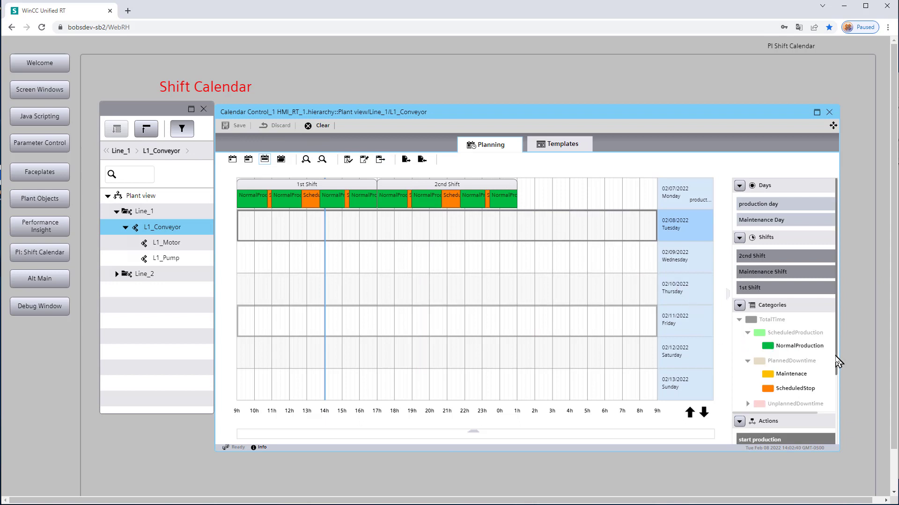
pyautogui.scroll(-3, 833, 370)
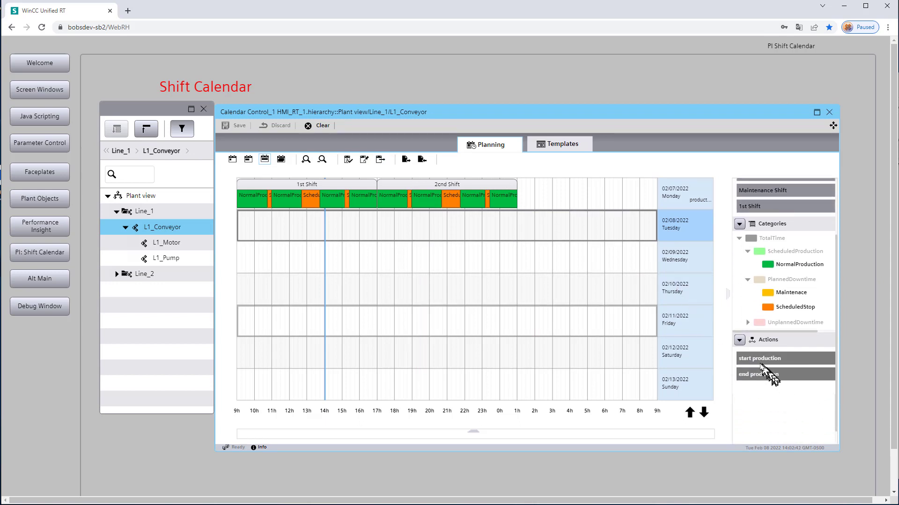
# Add start production at Monday's 1st Shift start and end production at the 2nd Shift end, saving each.
pyautogui.moveTo(751, 360)
pyautogui.mouseDown()
pyautogui.moveTo(414, 305)
pyautogui.moveTo(239, 200)
pyautogui.moveTo(345, 187)
pyautogui.moveTo(367, 213)
pyautogui.mouseUp()
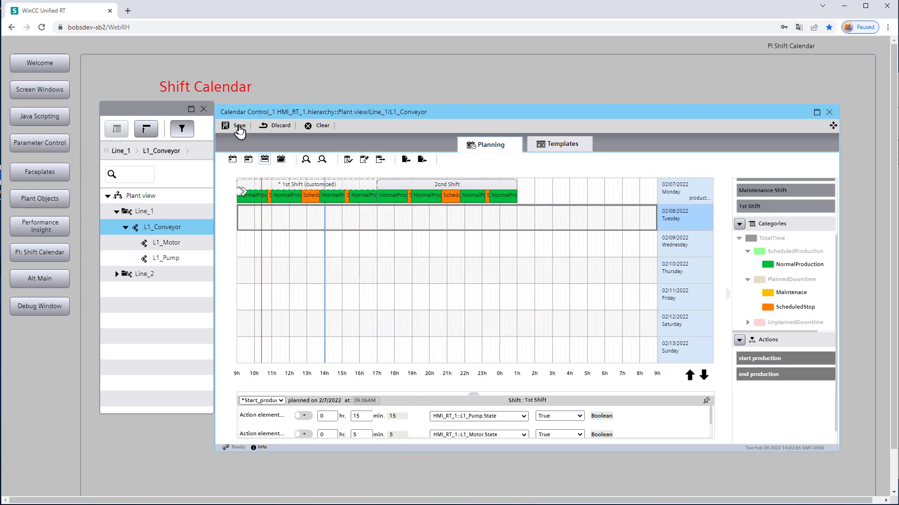
pyautogui.click(238, 126)
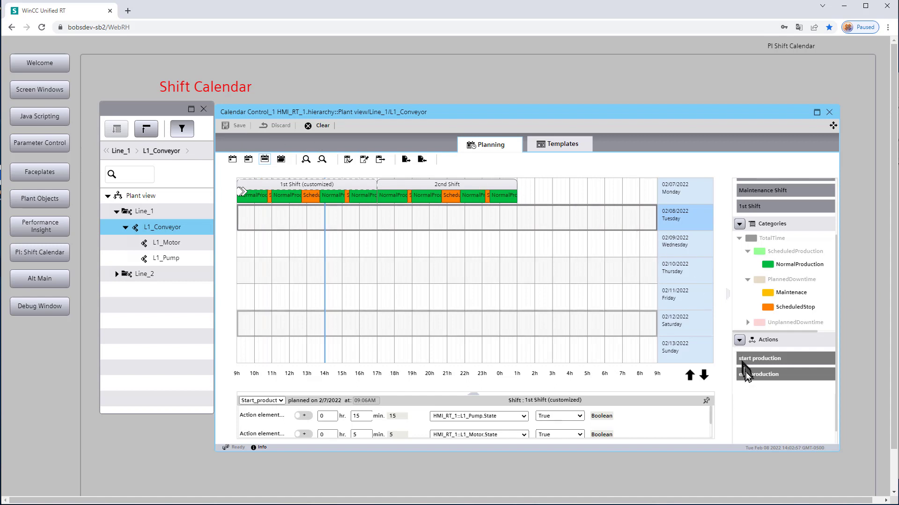
pyautogui.moveTo(748, 381); pyautogui.dragTo(516, 196)
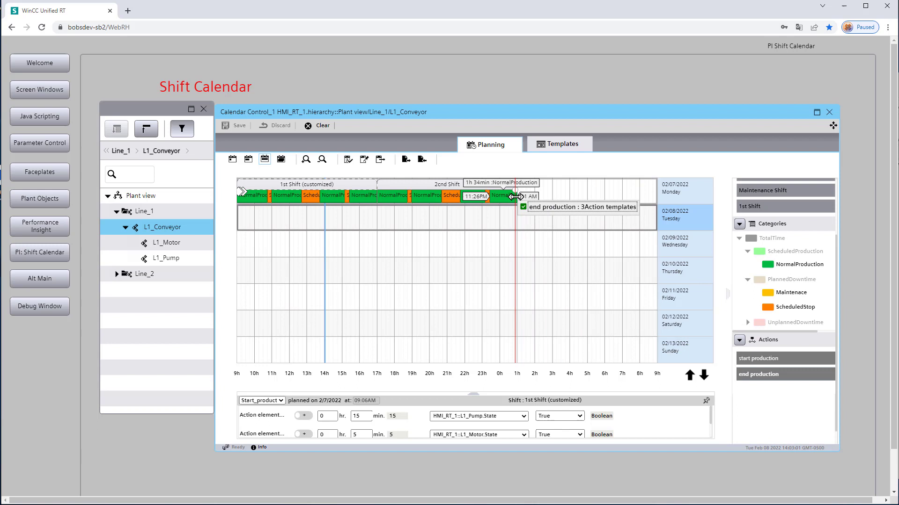
pyautogui.moveTo(517, 197); pyautogui.dragTo(516, 197)
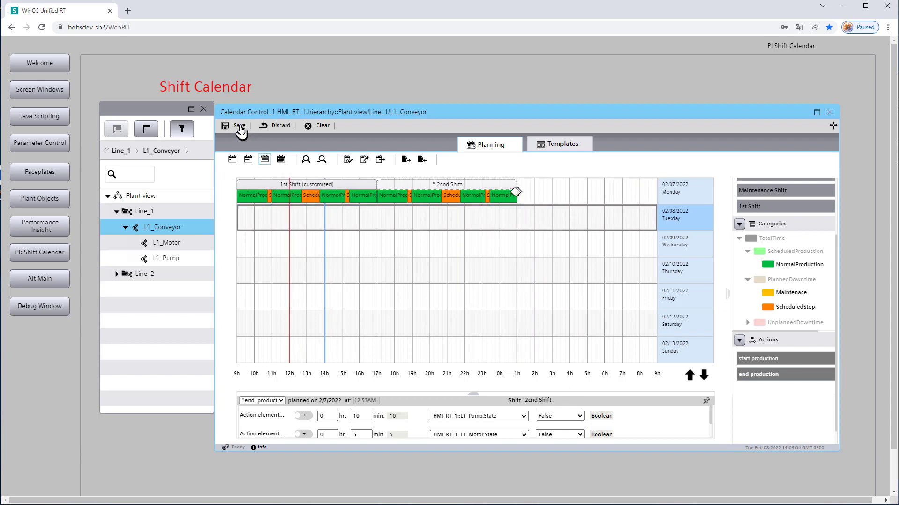
pyautogui.click(240, 128)
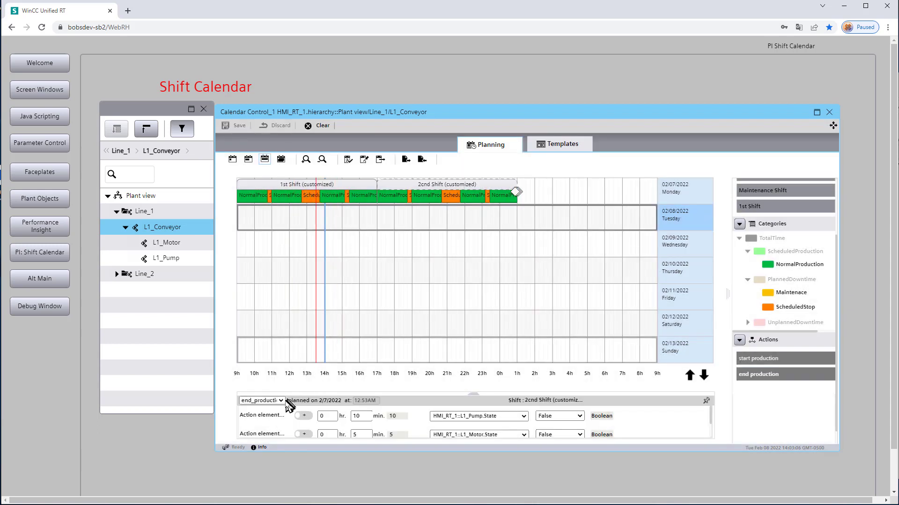
# Review the planned actions list and the Start_production action's settings.
pyautogui.click(281, 400)
pyautogui.click(271, 408)
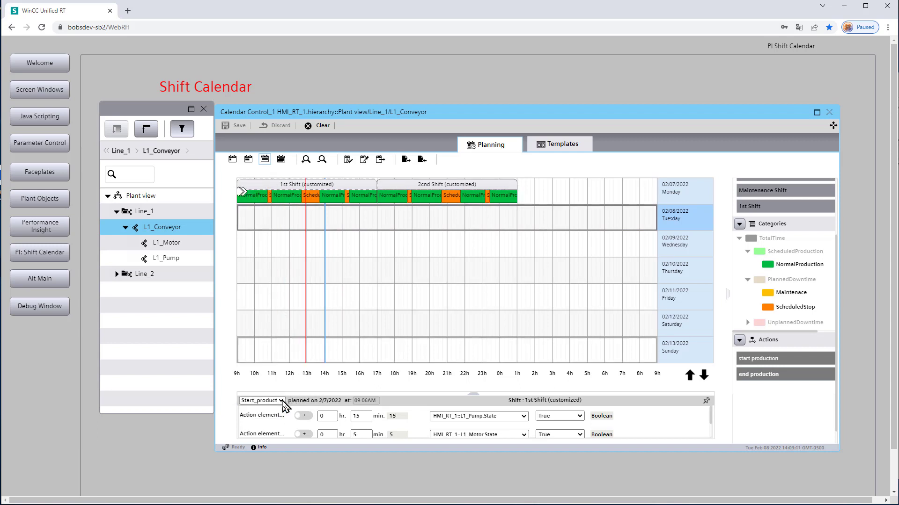
pyautogui.moveTo(242, 192); pyautogui.dragTo(426, 178)
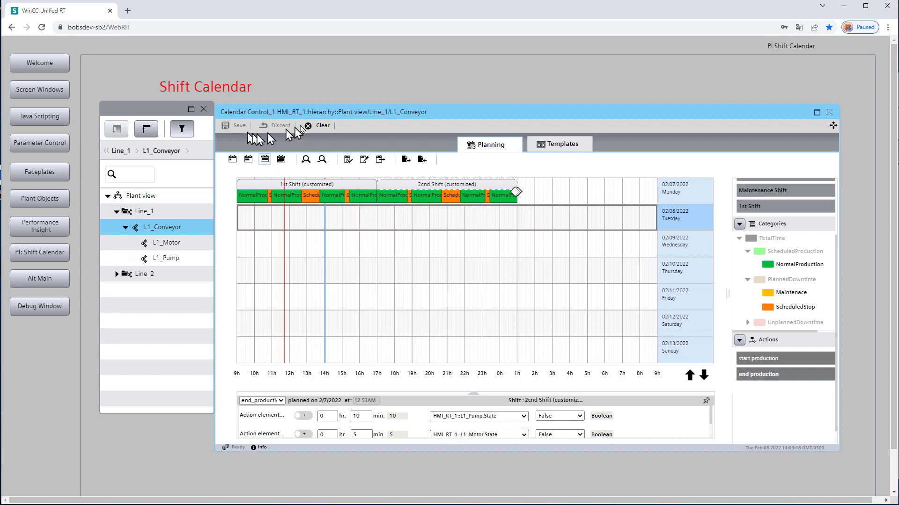
# Shift Monday's 2nd Shift ScheduledStop block to run 08:41PM to 09:45PM.
pyautogui.moveTo(516, 192); pyautogui.dragTo(604, 192)
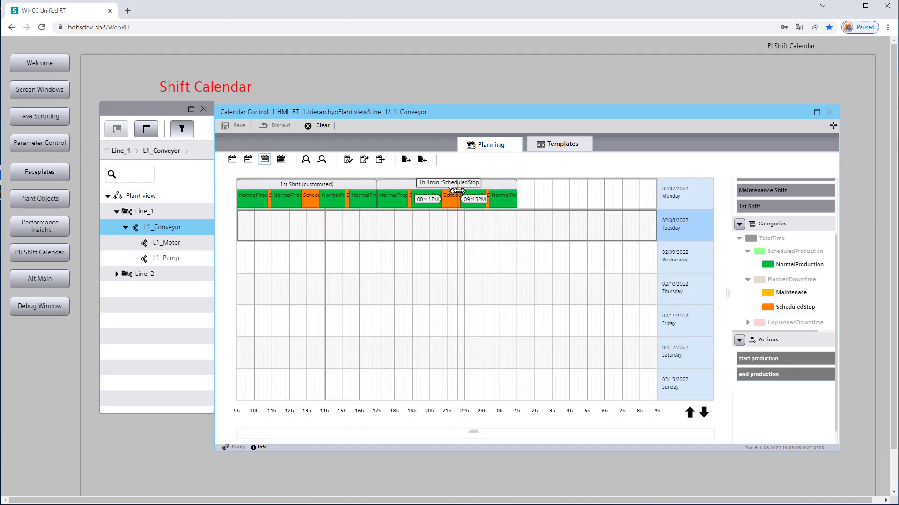
# Make Monday's plan recur weekly, adding Sunday, Wednesday and Thursday alongside Tuesday.
pyautogui.rightClick(676, 199)
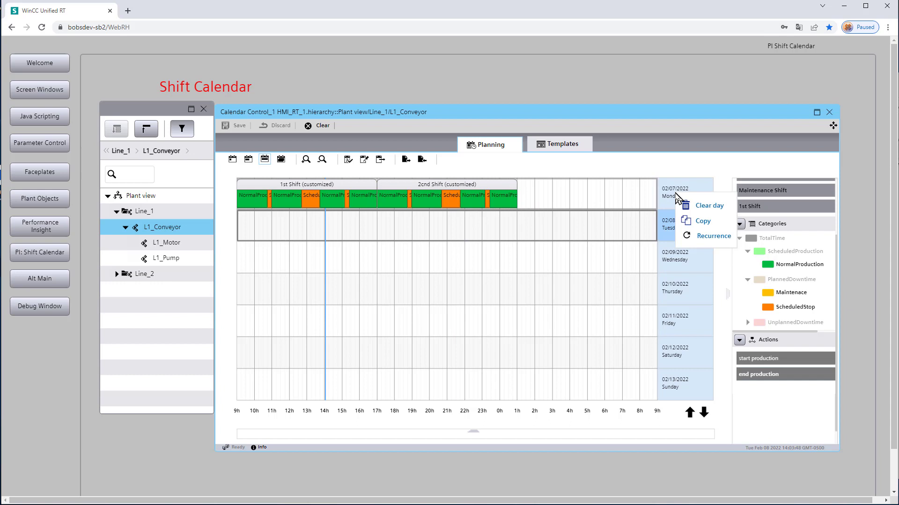
pyautogui.click(691, 236)
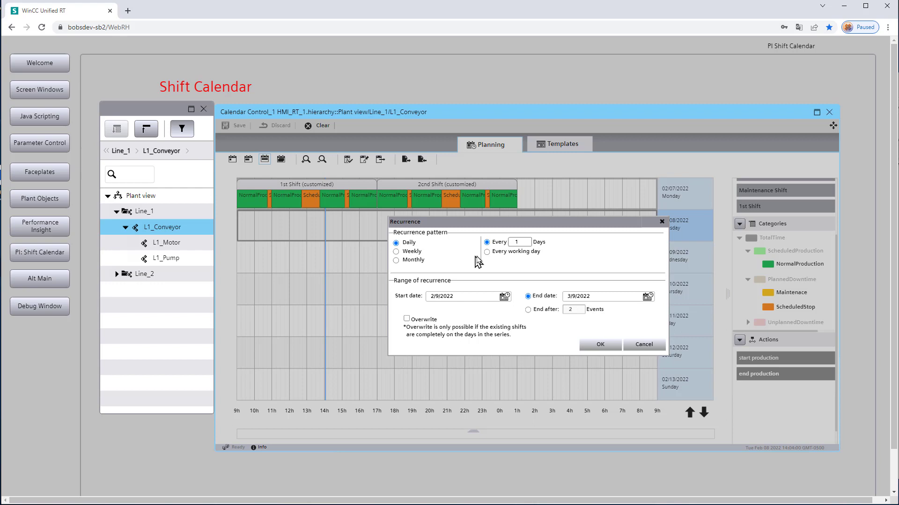
pyautogui.click(396, 253)
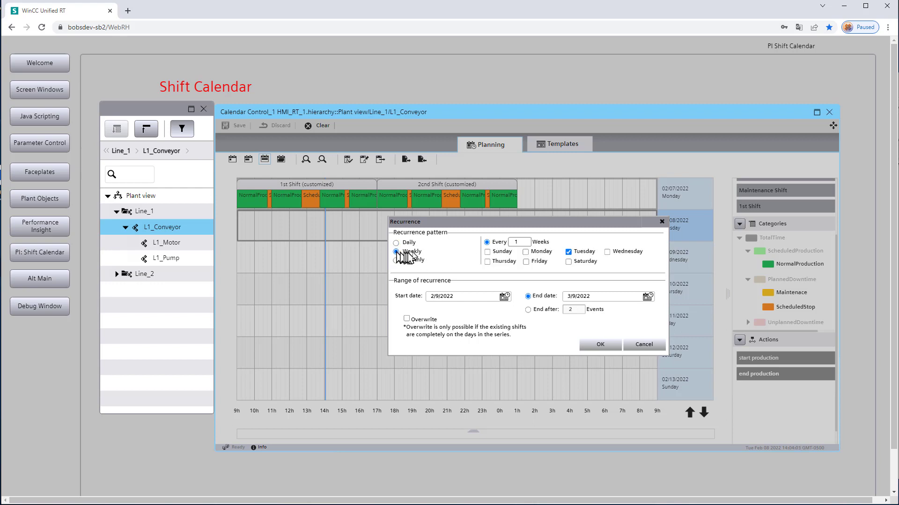
pyautogui.click(488, 253)
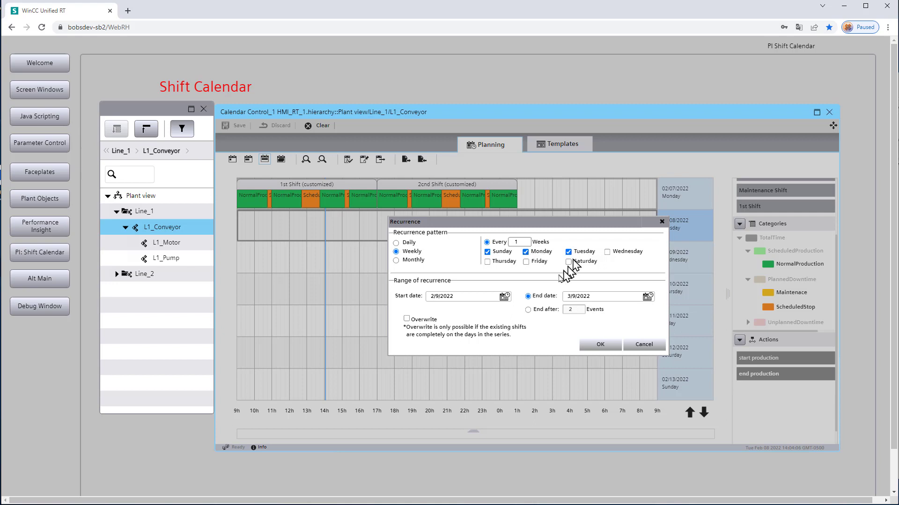
pyautogui.click(607, 252)
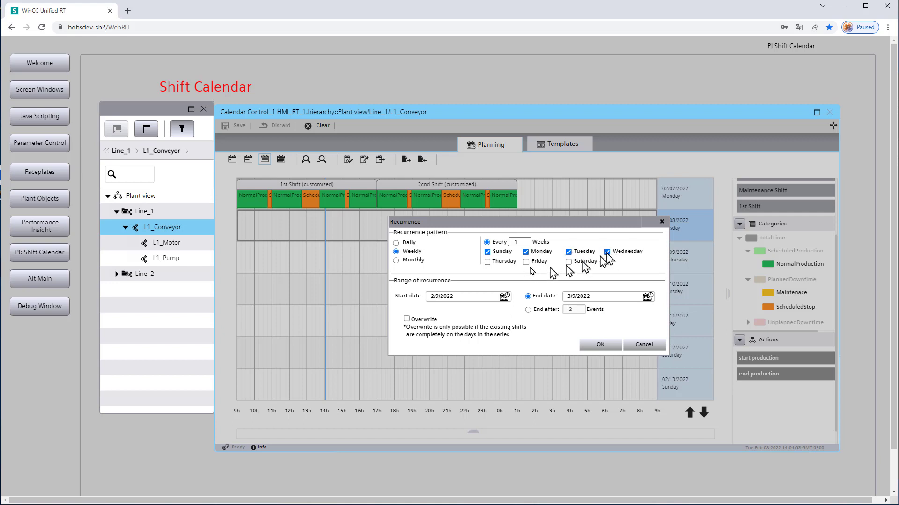
pyautogui.click(488, 262)
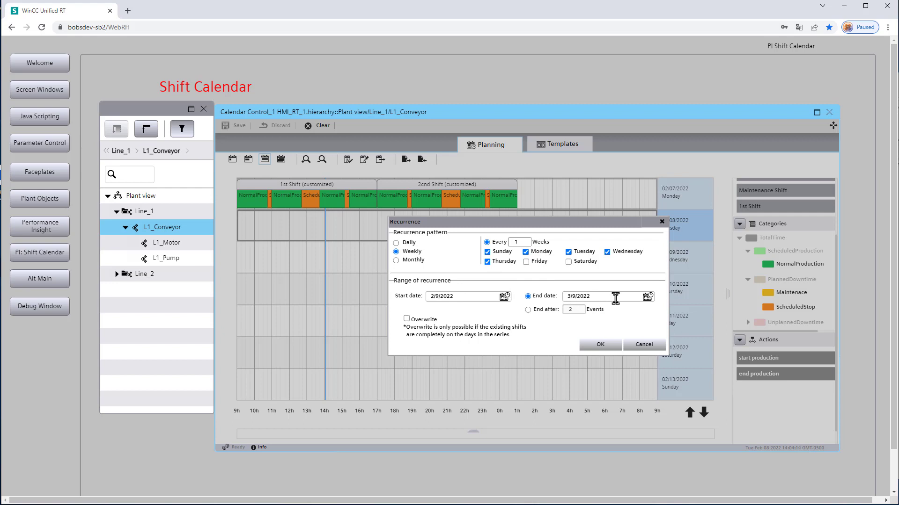
# Apply the weekly recurrence so Monday's shifts copy onto 02/09, 02/10 and 02/11.
pyautogui.click(590, 346)
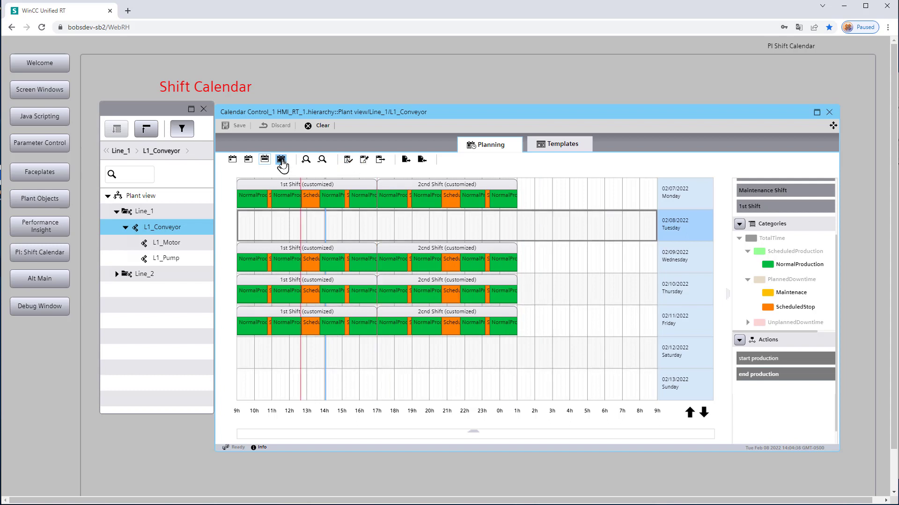
# Switch to the month view to see the repeated weekday shift plan.
pyautogui.click(281, 160)
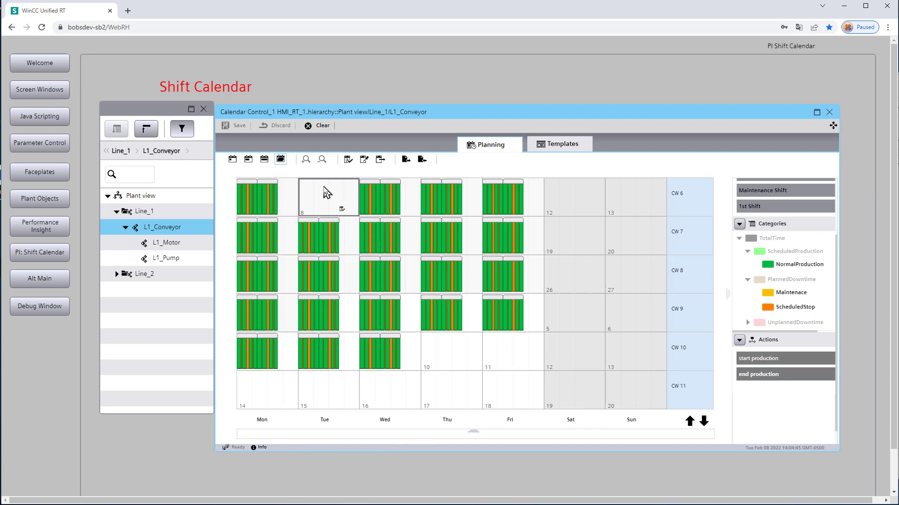
# Fill Tuesday 02/08 with Monday's customized 1st and 2nd Shift and save it.
pyautogui.click(264, 161)
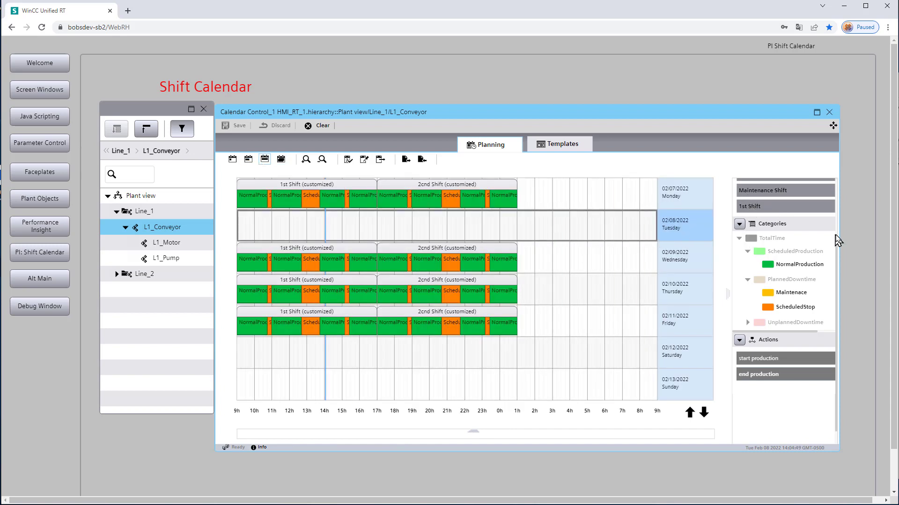
pyautogui.moveTo(836, 241); pyautogui.dragTo(831, 176)
pyautogui.moveTo(763, 208); pyautogui.dragTo(237, 215)
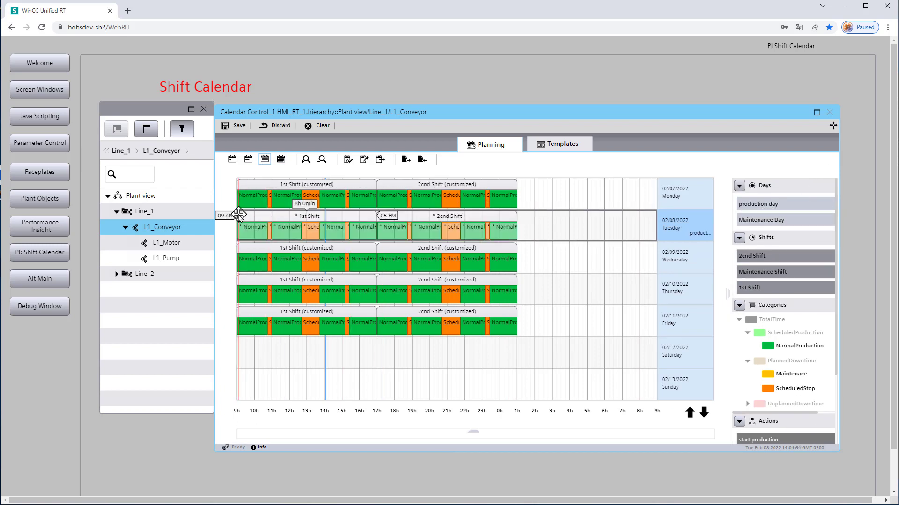
pyautogui.click(278, 131)
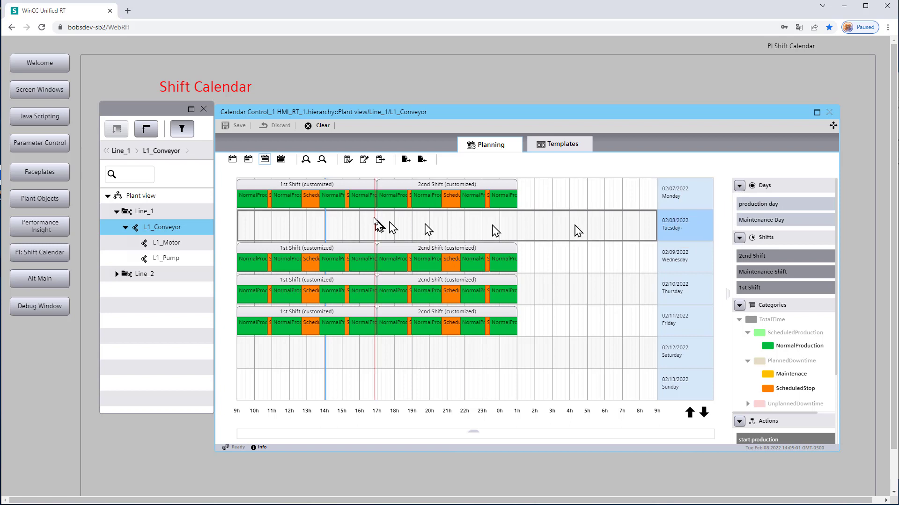
pyautogui.click(706, 240)
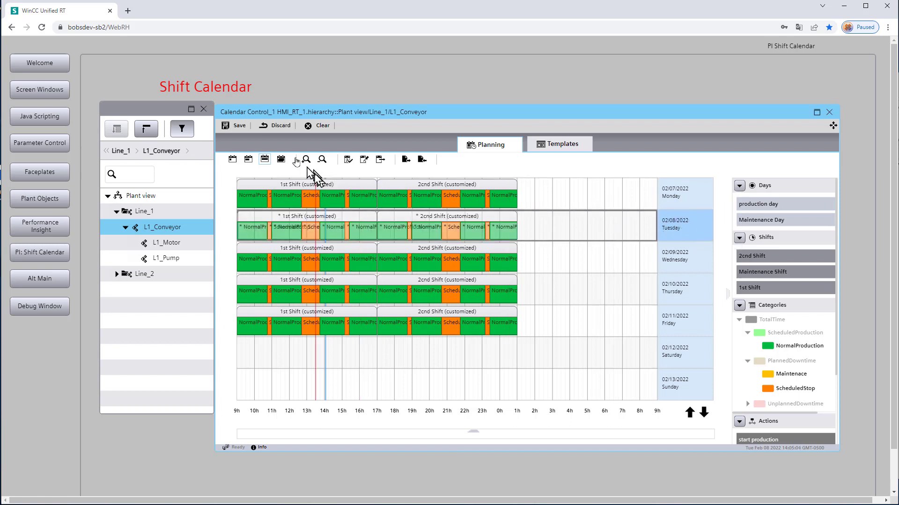
pyautogui.click(239, 126)
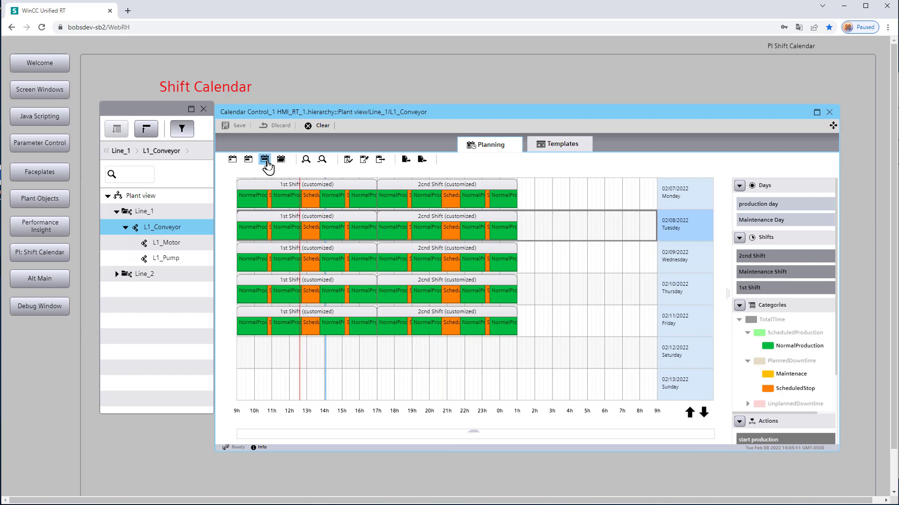
pyautogui.click(281, 159)
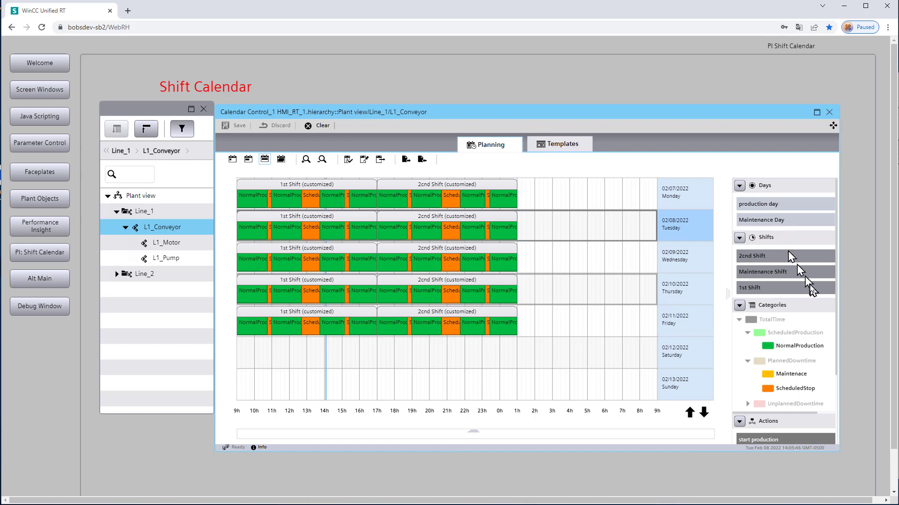
# Place a Maintenance Shift, then the 2nd Shift, on Saturday 02/12, saving after each.
pyautogui.moveTo(768, 276); pyautogui.dragTo(236, 345)
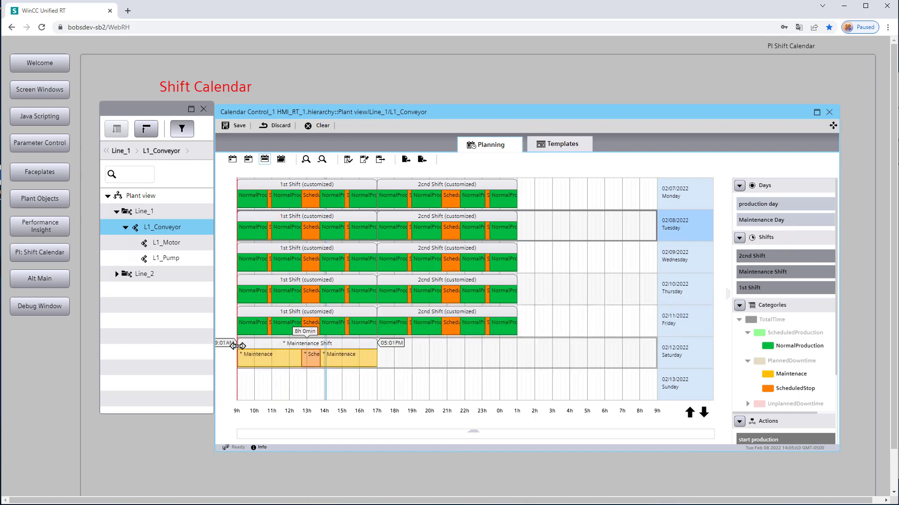
pyautogui.click(233, 126)
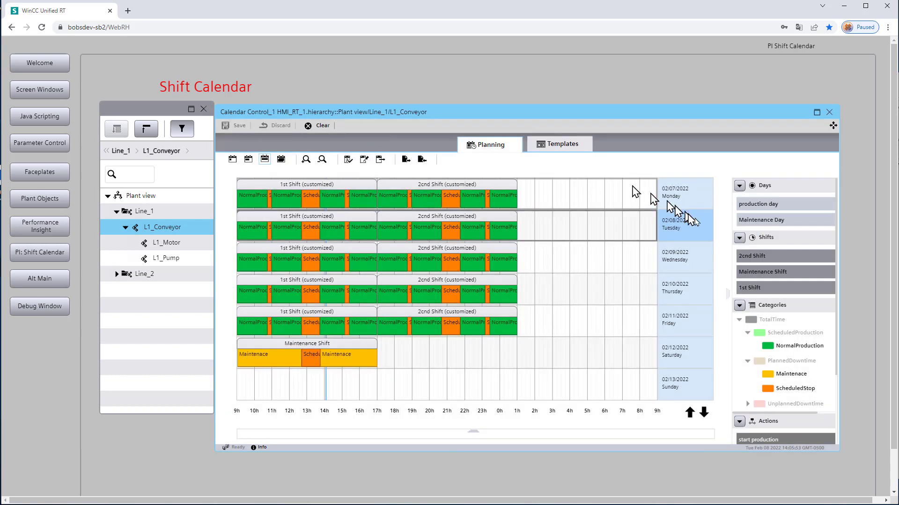
pyautogui.moveTo(751, 263); pyautogui.dragTo(378, 355)
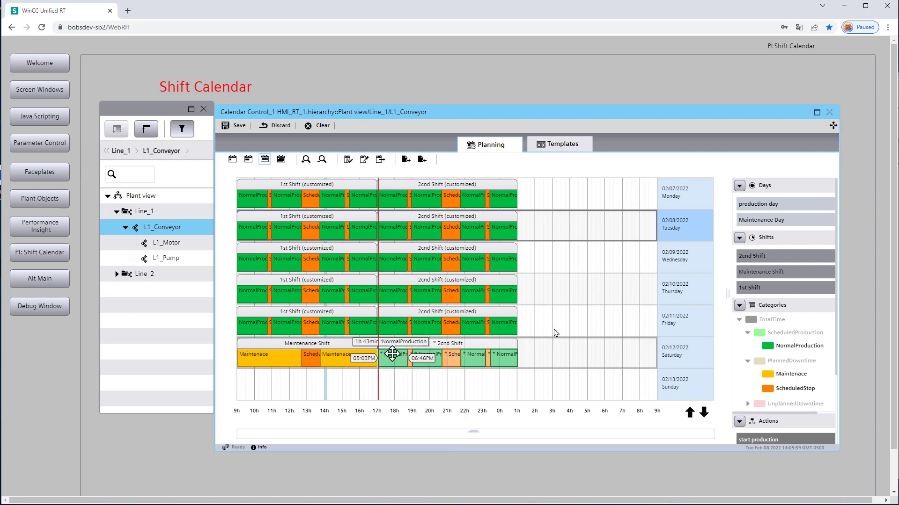
pyautogui.click(238, 126)
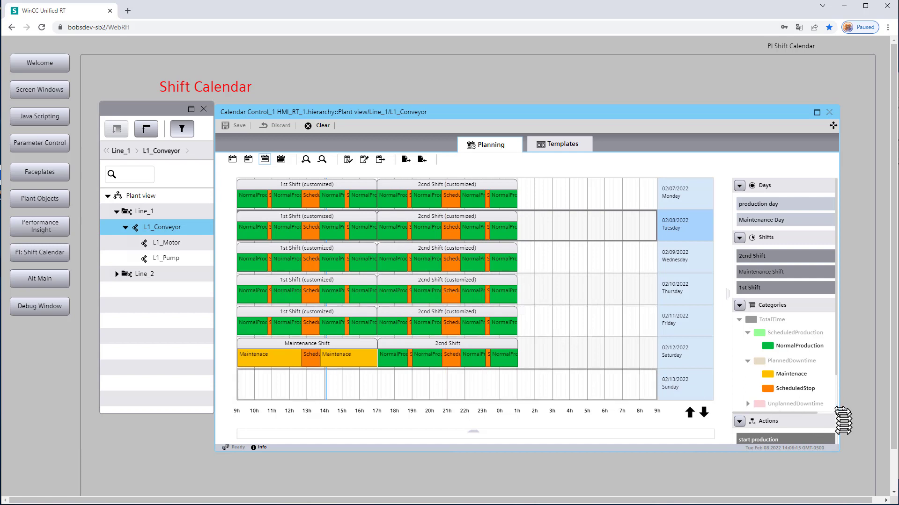
# Add start production (snapped left) and end production to Saturday's 2nd Shift, saving each.
pyautogui.moveTo(838, 382); pyautogui.dragTo(837, 426)
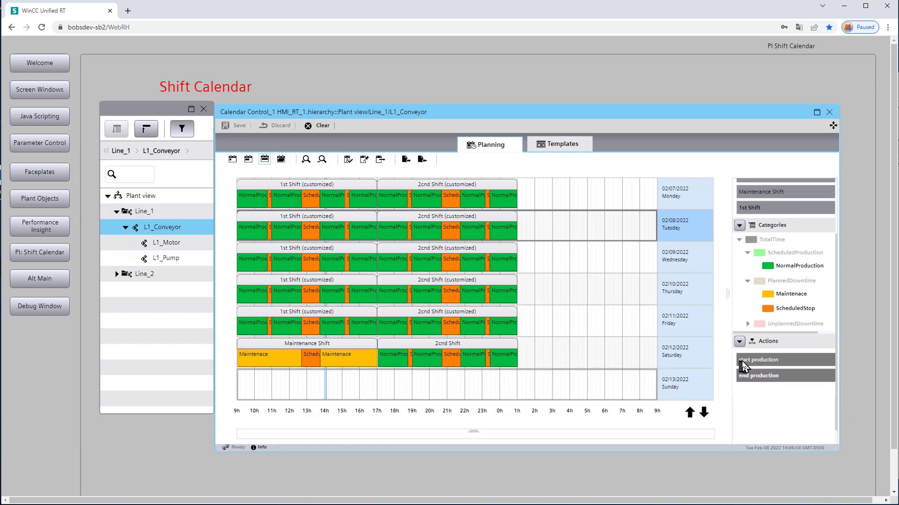
pyautogui.moveTo(743, 365); pyautogui.dragTo(382, 359)
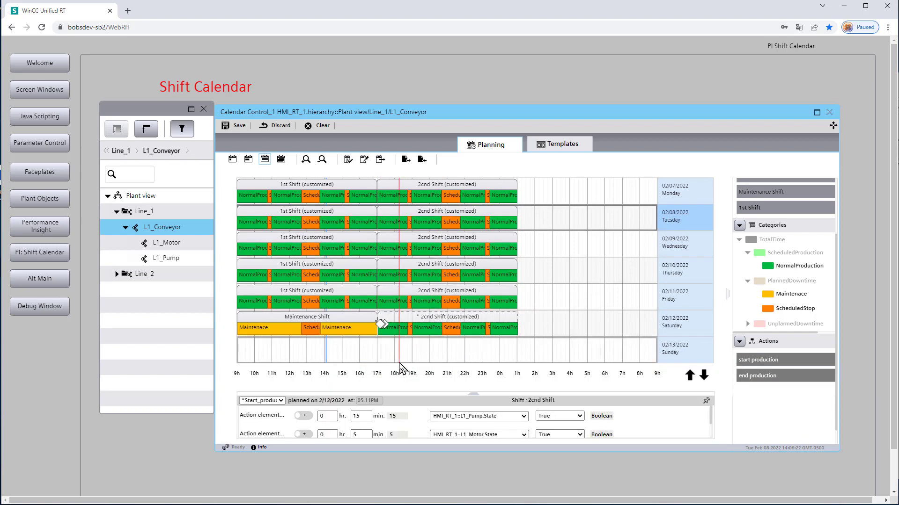
pyautogui.click(402, 328)
pyautogui.rightClick(402, 328)
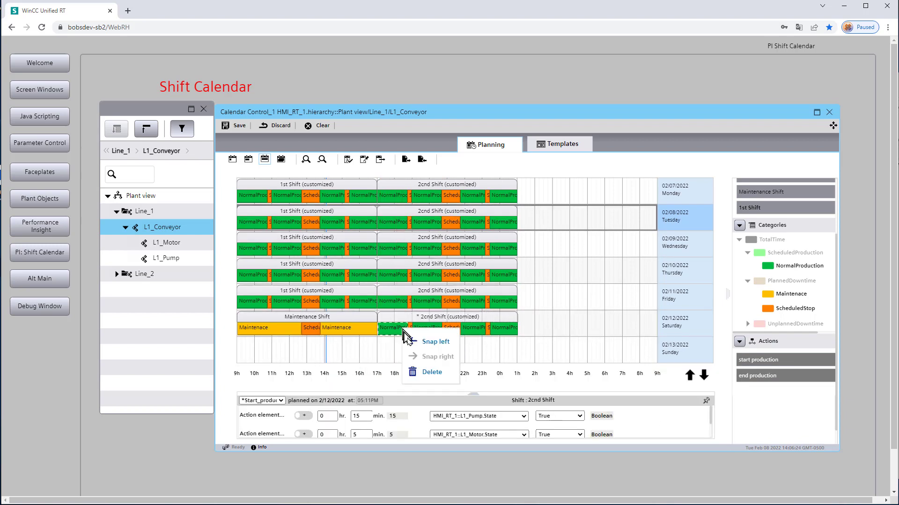
pyautogui.click(428, 345)
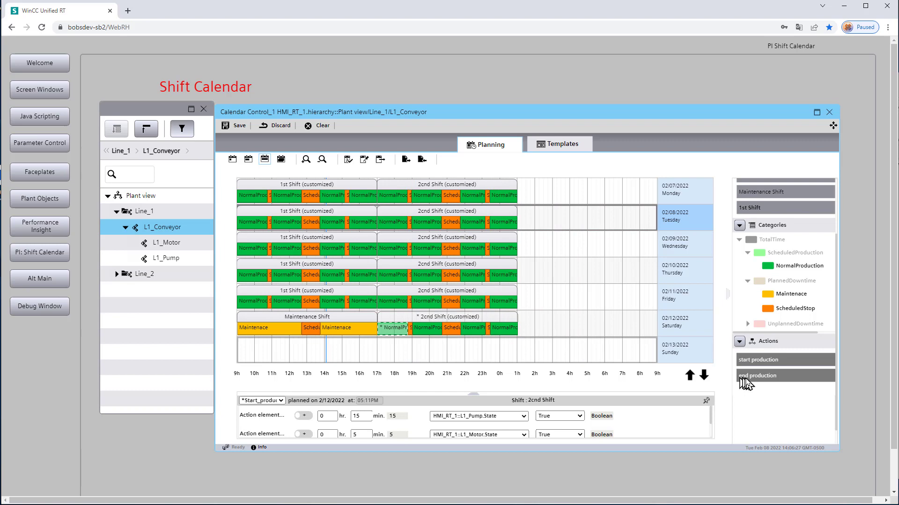
pyautogui.click(224, 128)
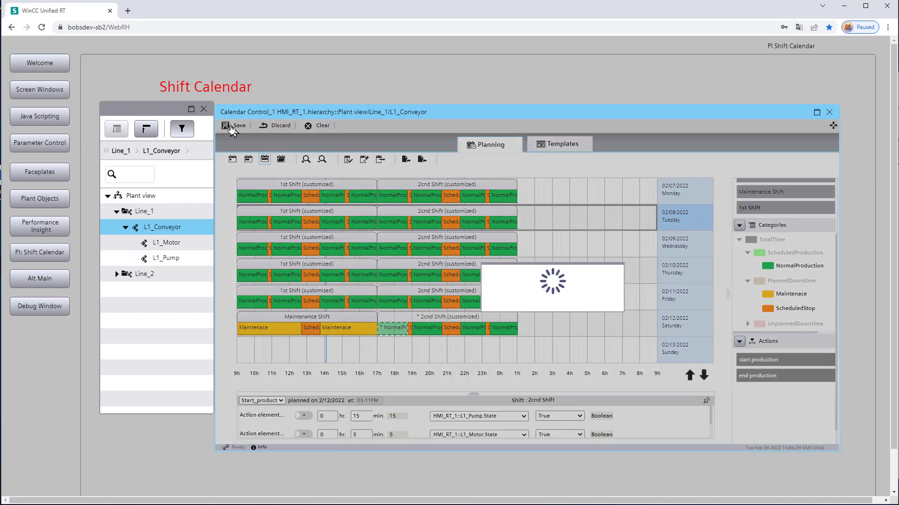
pyautogui.moveTo(752, 382); pyautogui.dragTo(517, 329)
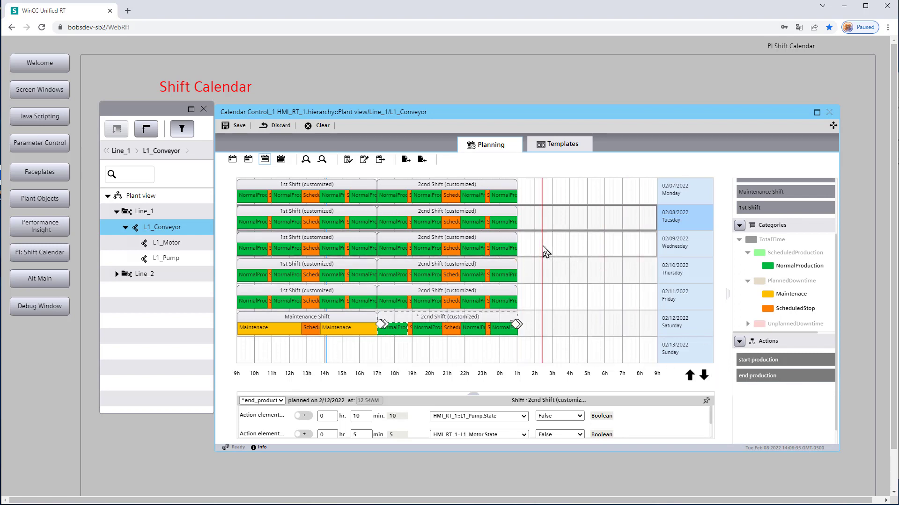
pyautogui.click(236, 127)
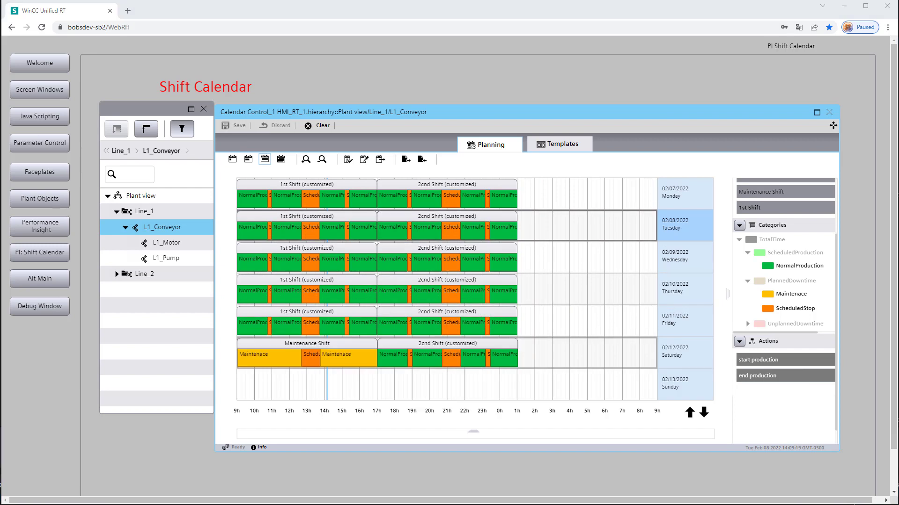
# Copy Saturday 02/12's maintenance and 2nd-shift schedule, paste it onto 02/19, and save.
pyautogui.moveTo(377, 351); pyautogui.dragTo(377, 351)
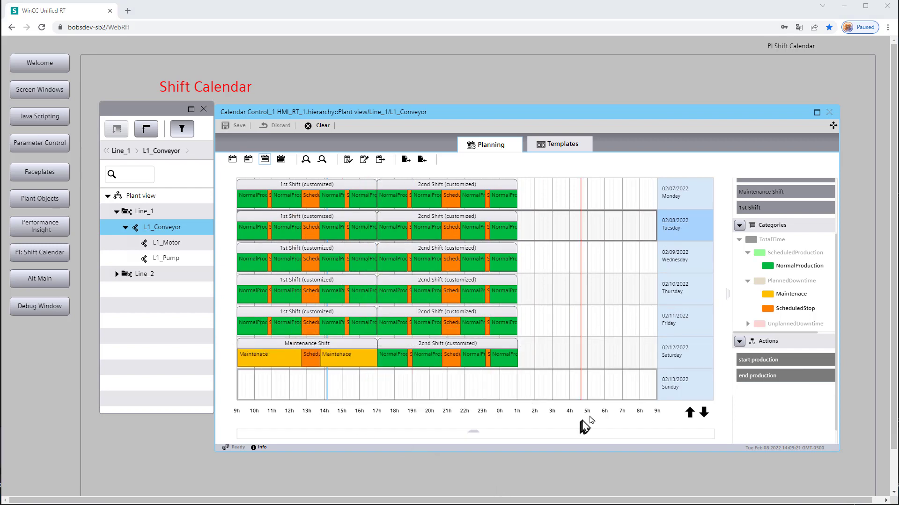
pyautogui.rightClick(664, 356)
pyautogui.click(688, 380)
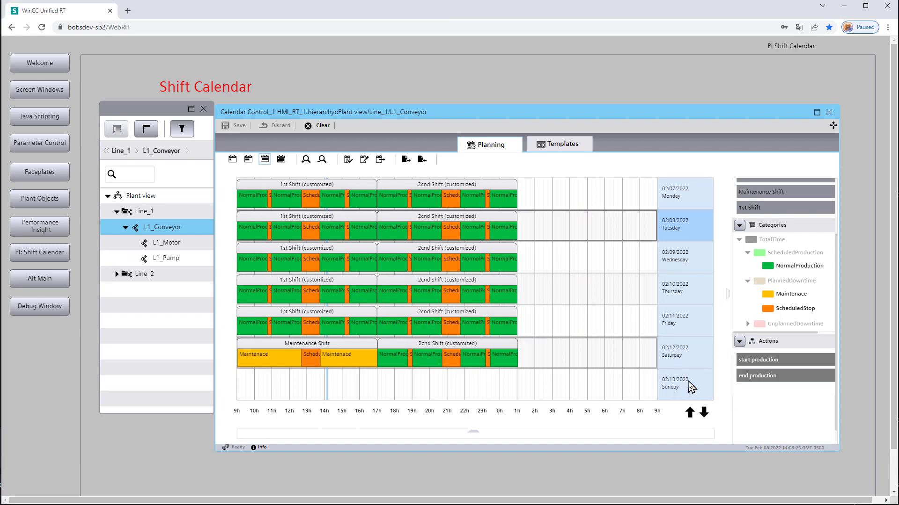
pyautogui.click(703, 414)
pyautogui.rightClick(675, 354)
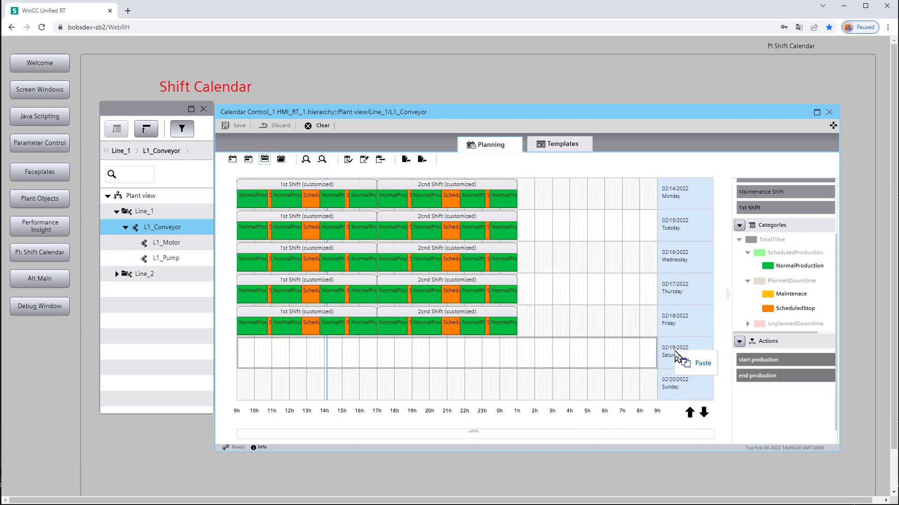
pyautogui.click(681, 362)
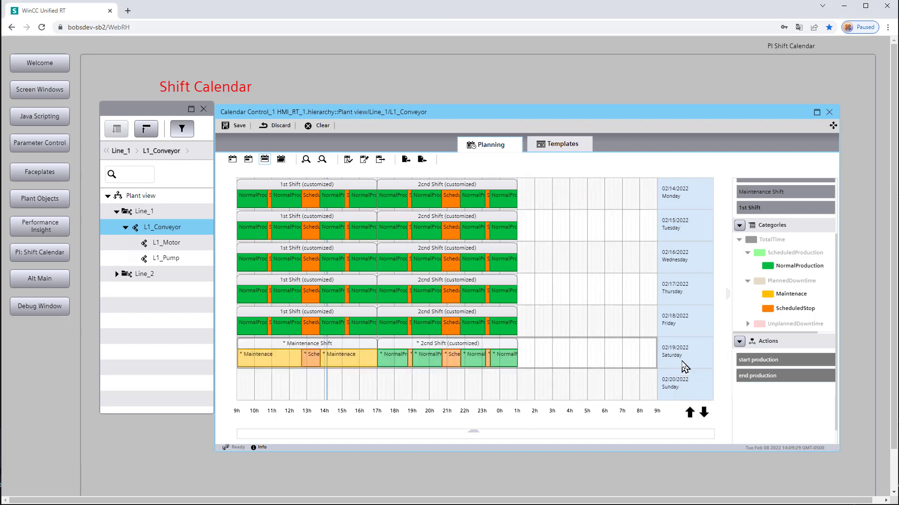
pyautogui.click(234, 126)
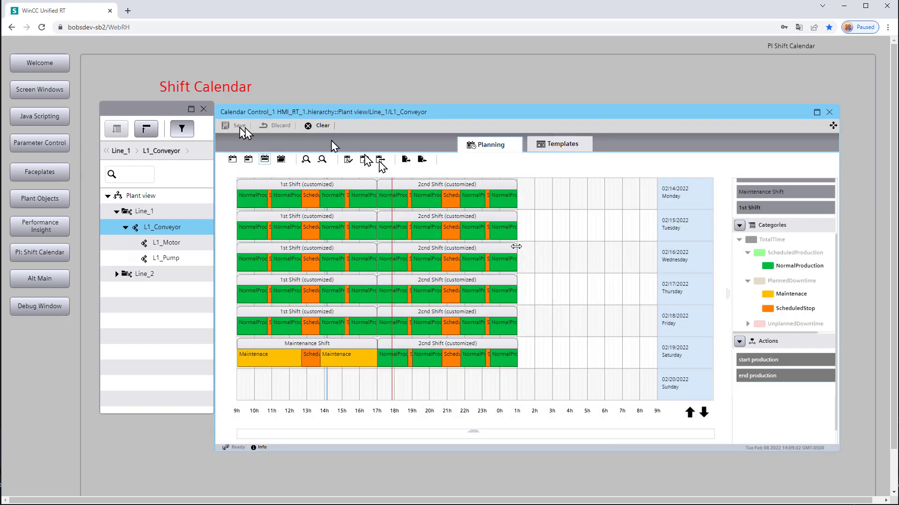
# Paste the same Saturday schedule onto 03/05 and save it.
pyautogui.click(703, 414)
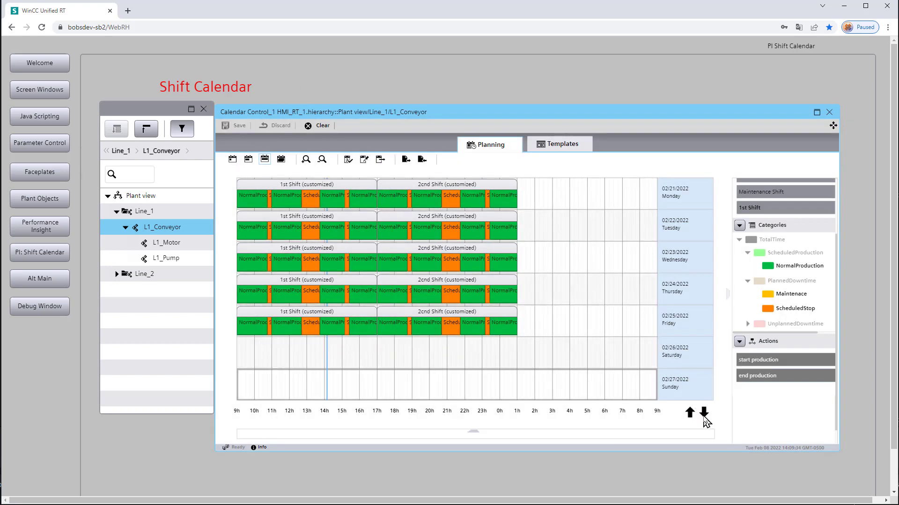
pyautogui.click(703, 416)
pyautogui.rightClick(676, 356)
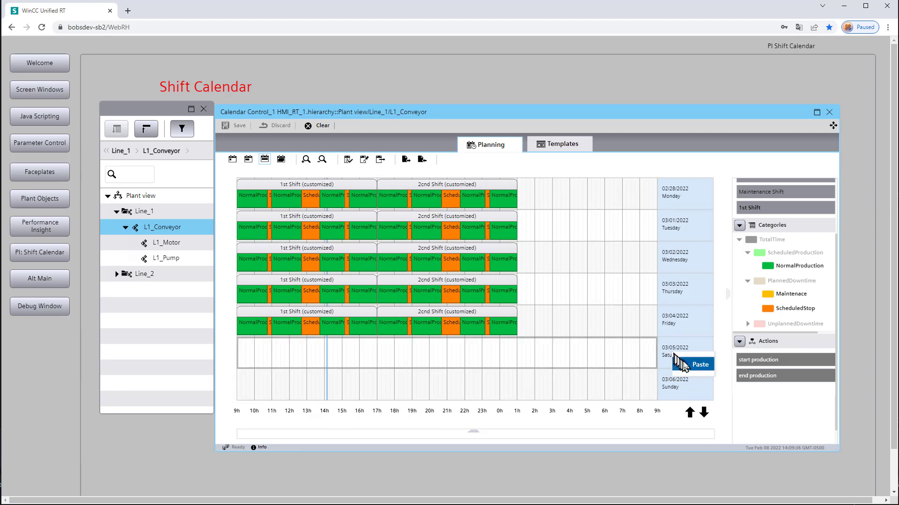
pyautogui.click(683, 365)
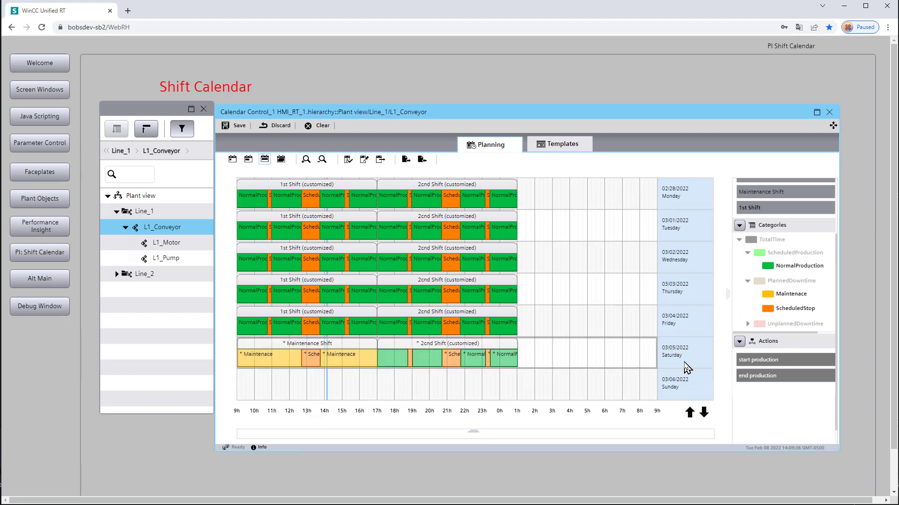
pyautogui.click(225, 126)
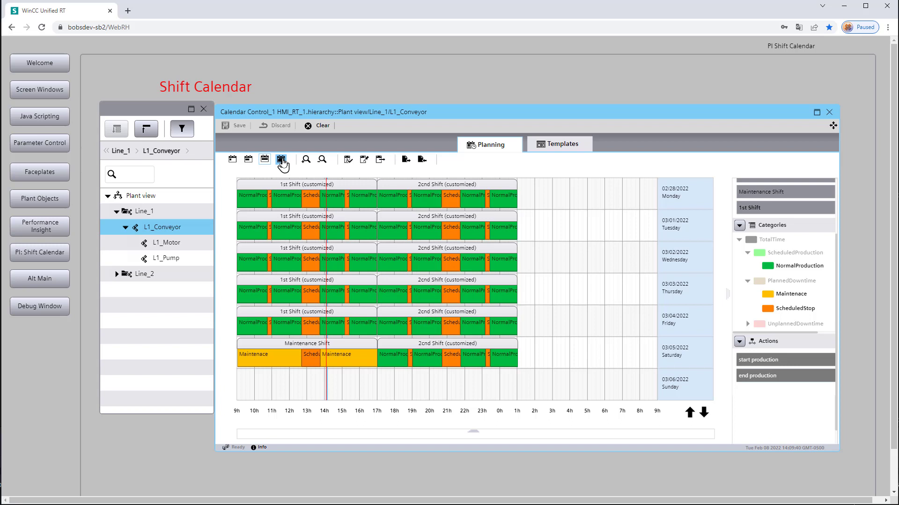
# Switch the L1_Conveyor calendar to the Month view for review.
pyautogui.click(280, 160)
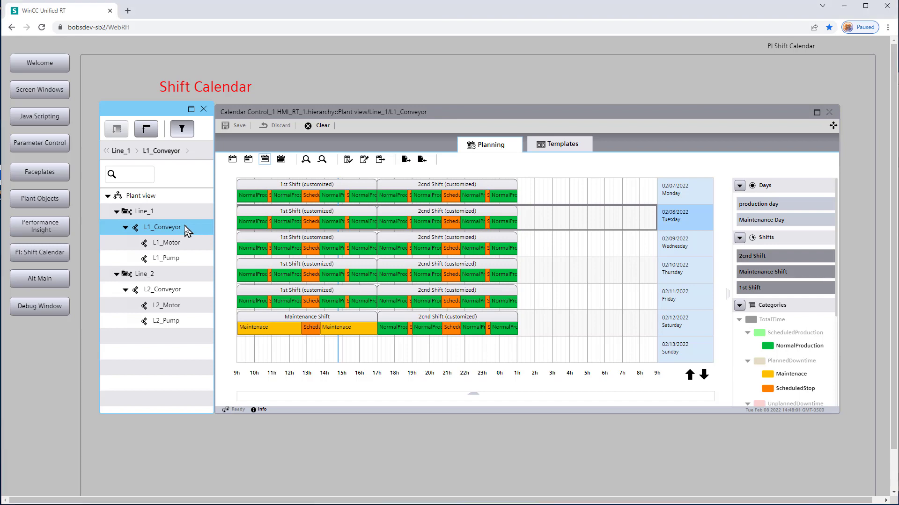
# Open L2_Conveyor under Line_2 to show its still-empty 02/07–02/13 week plan.
pyautogui.moveTo(445, 276)
pyautogui.click(178, 294)
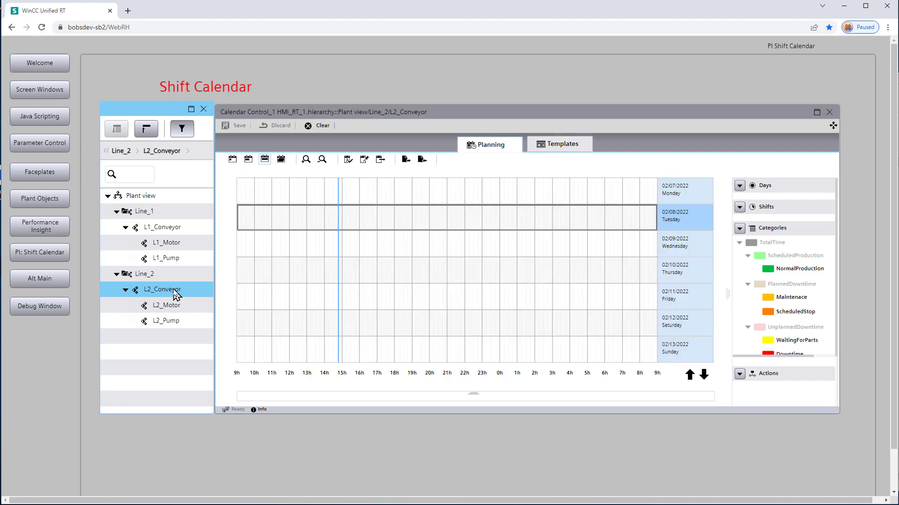